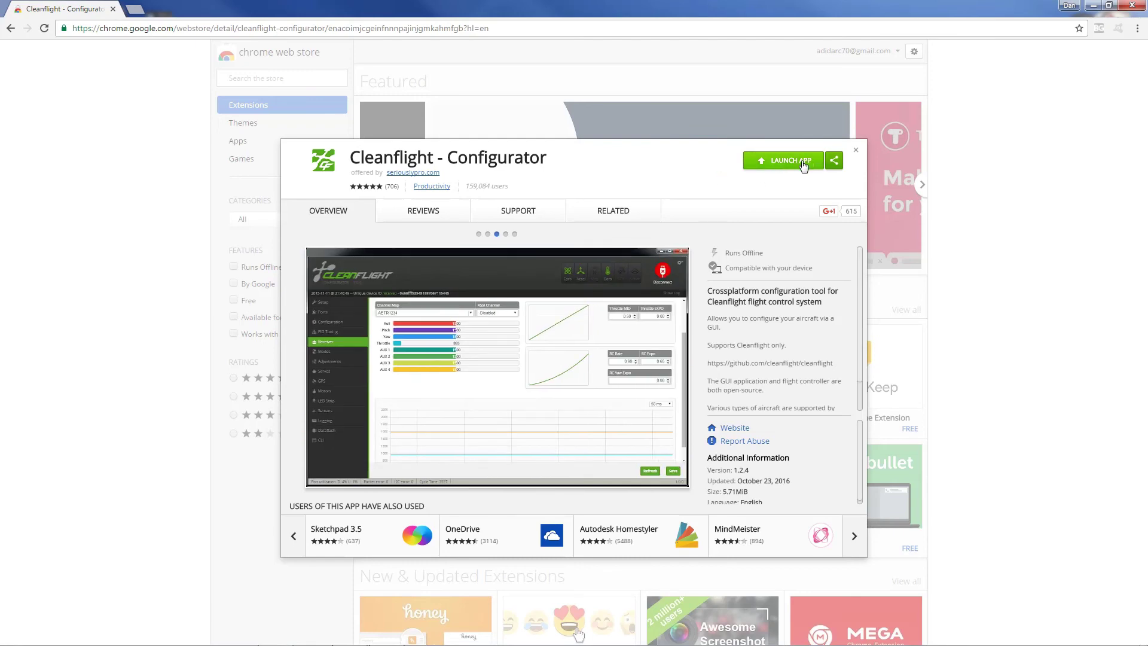
- Launch the Cleanflight Configurator and connect it to the flight controller
click(802, 165)
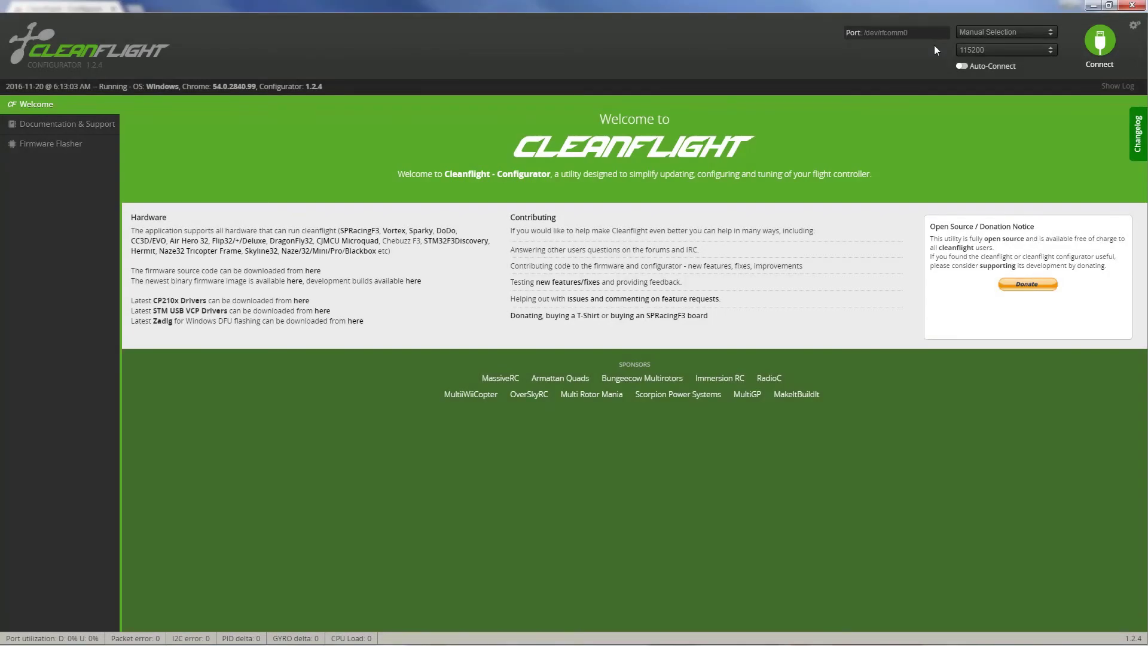
click(1102, 40)
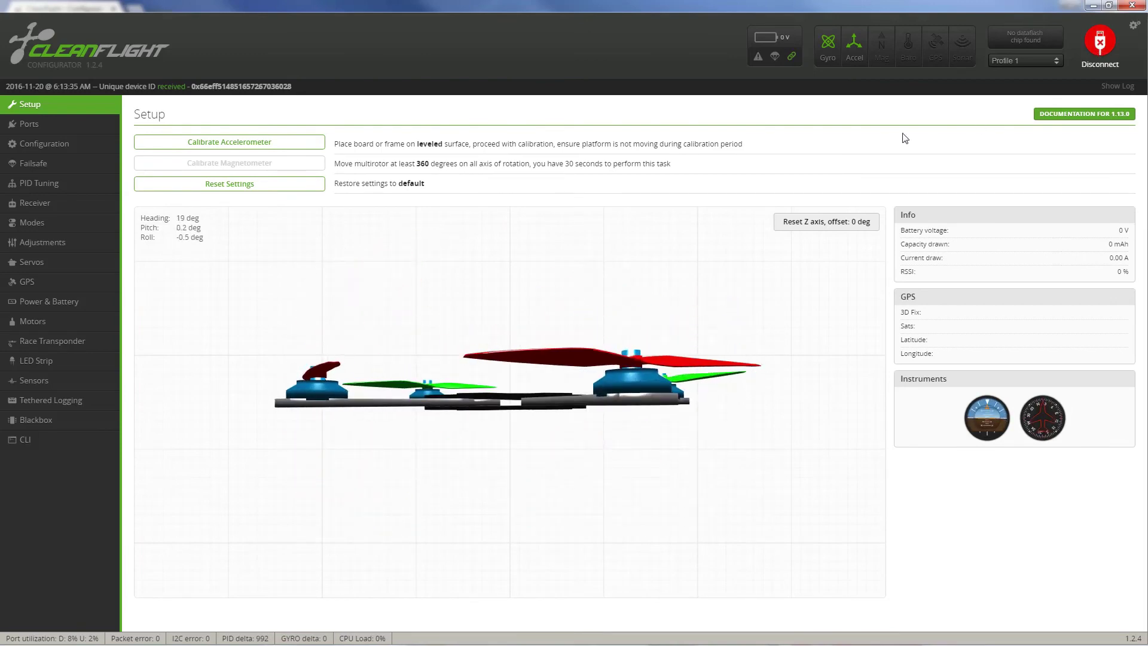
- Query the board's firmware version with the CLI command "version"
click(44, 441)
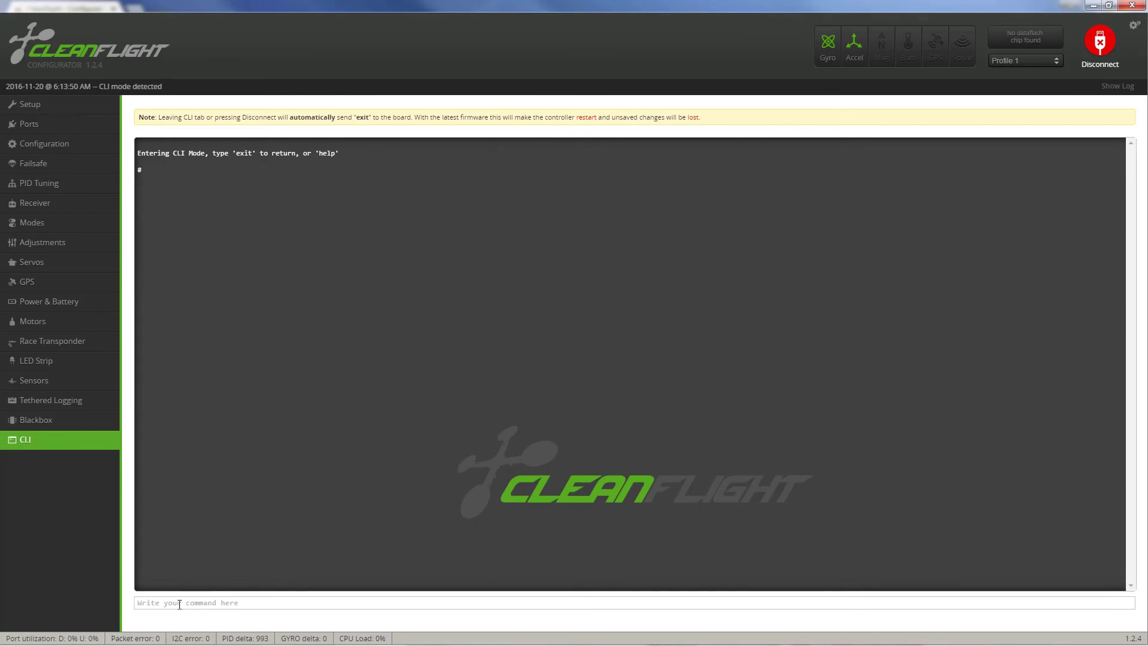
text(version)
key(Return)
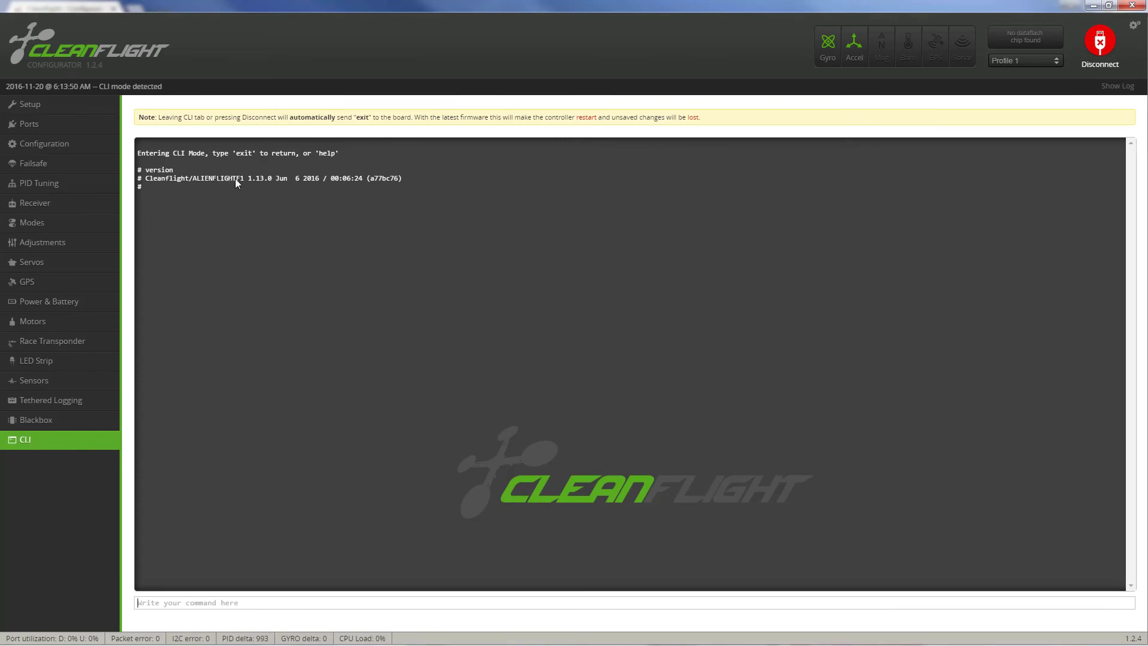
- Calibrate the board's accelerometer from the Setup page
click(50, 106)
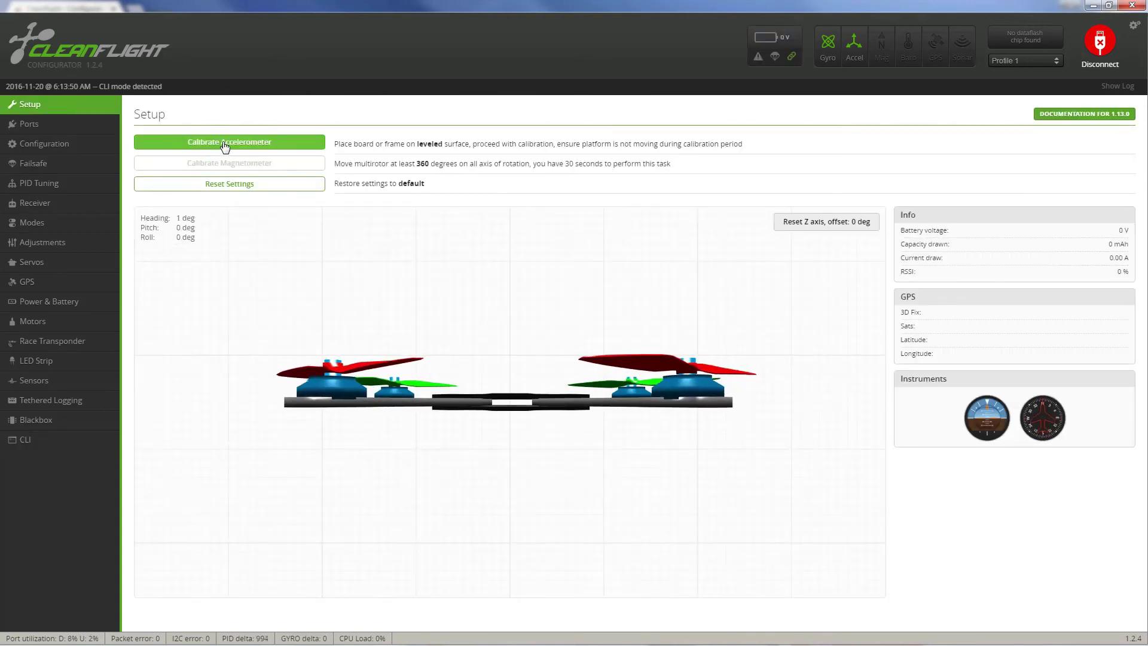
click(225, 146)
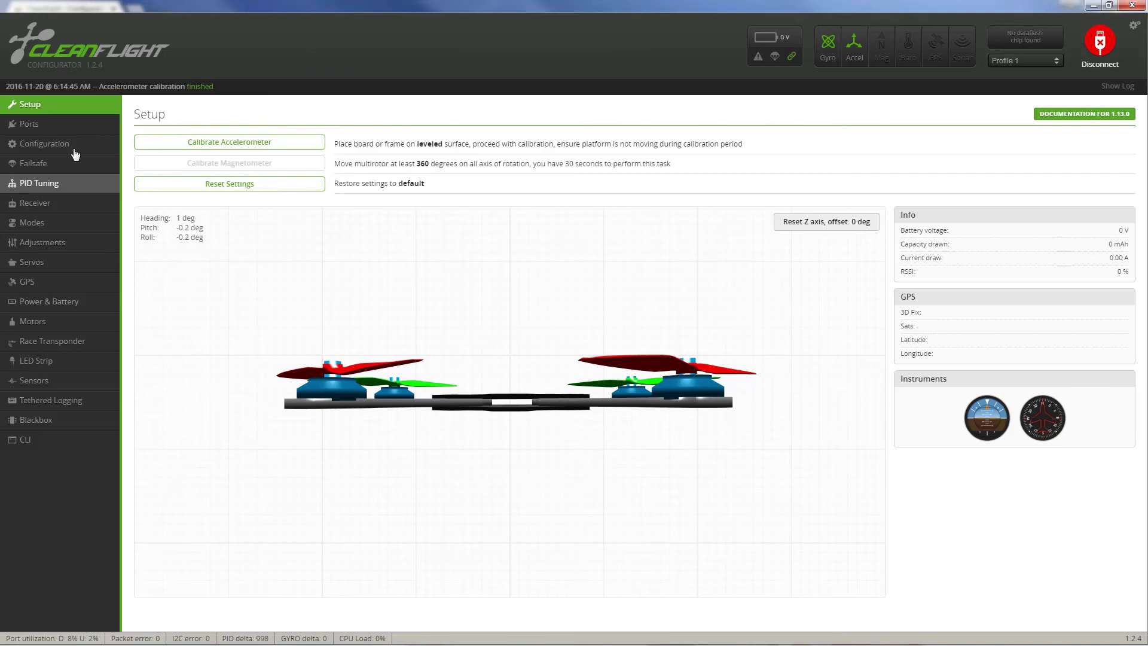
- Review the serial port assignments, the mixer and feature configuration, the failsafe settings, the PID tuning values and the receiver channel settings
click(37, 123)
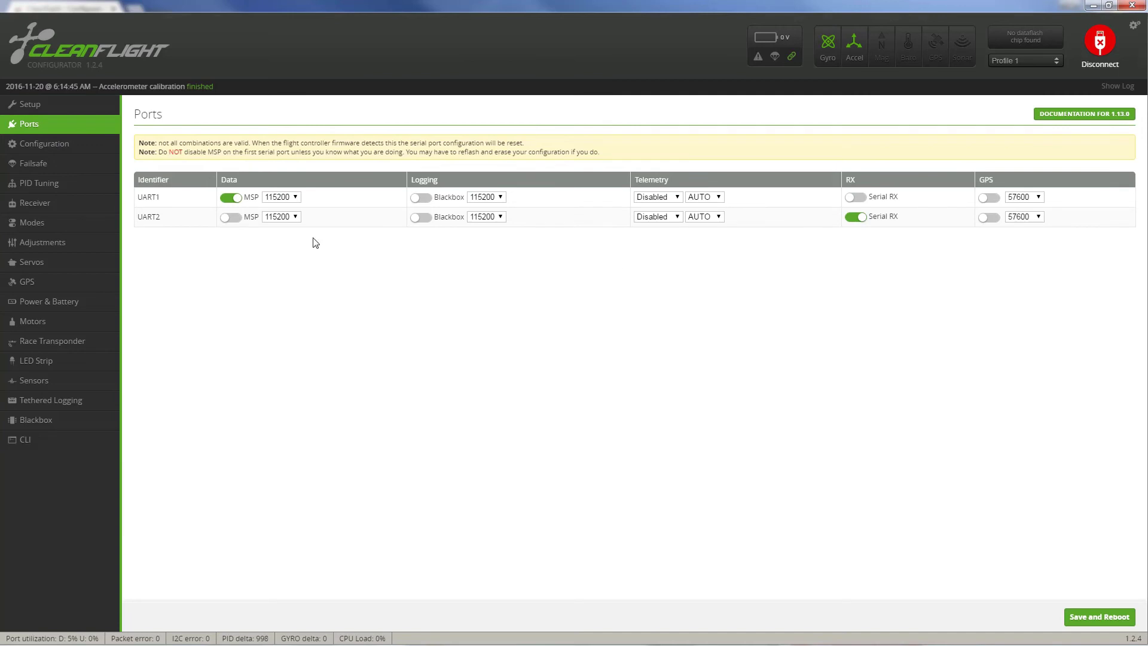
click(47, 147)
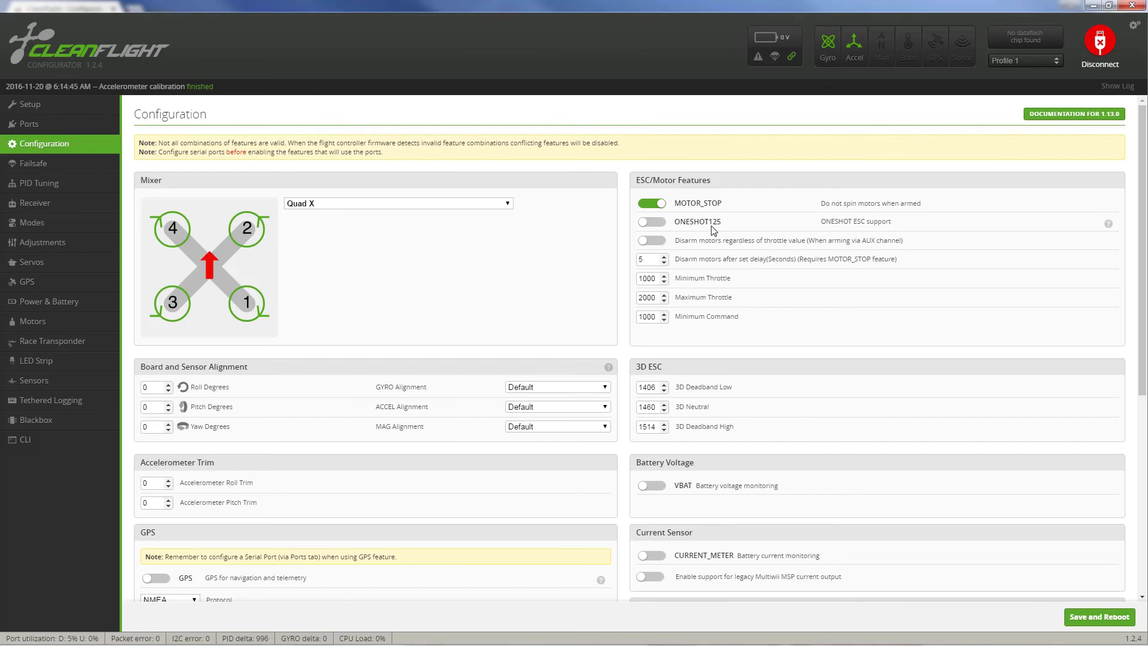
scroll(684, 269, down, 5)
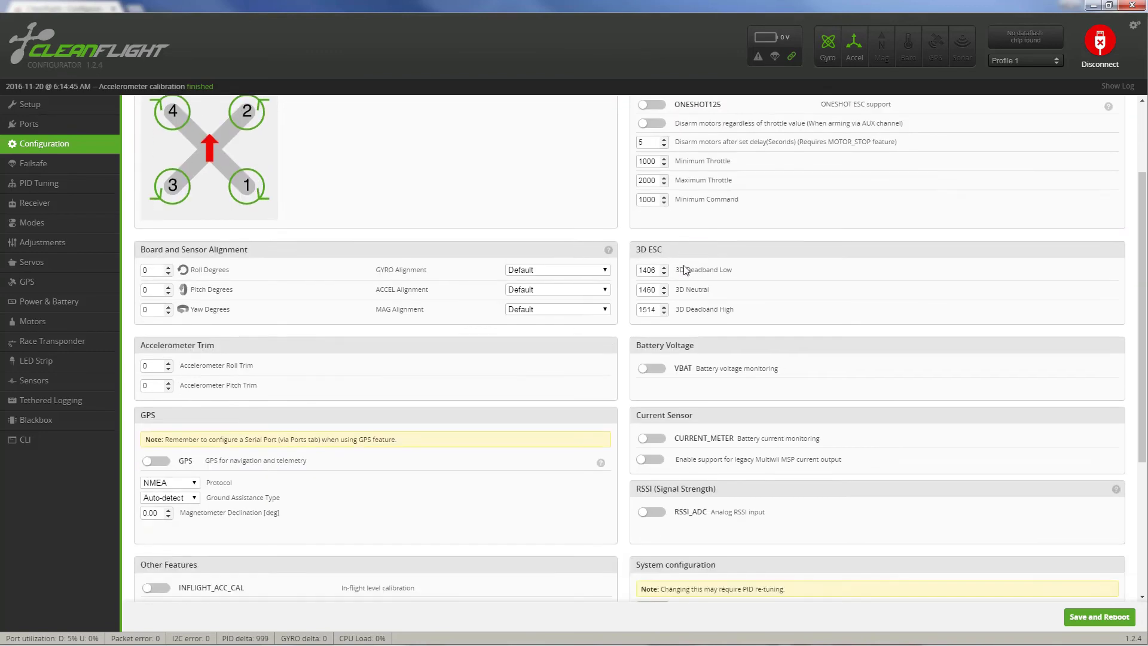
scroll(683, 265, down, 1)
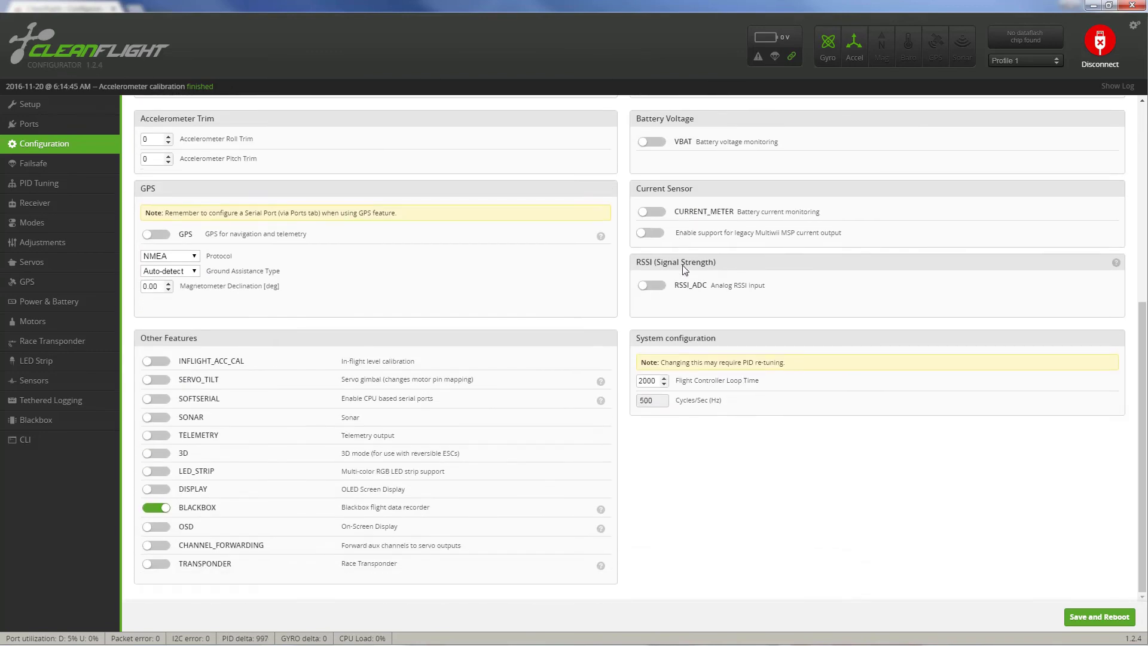
scroll(720, 426, up, 6)
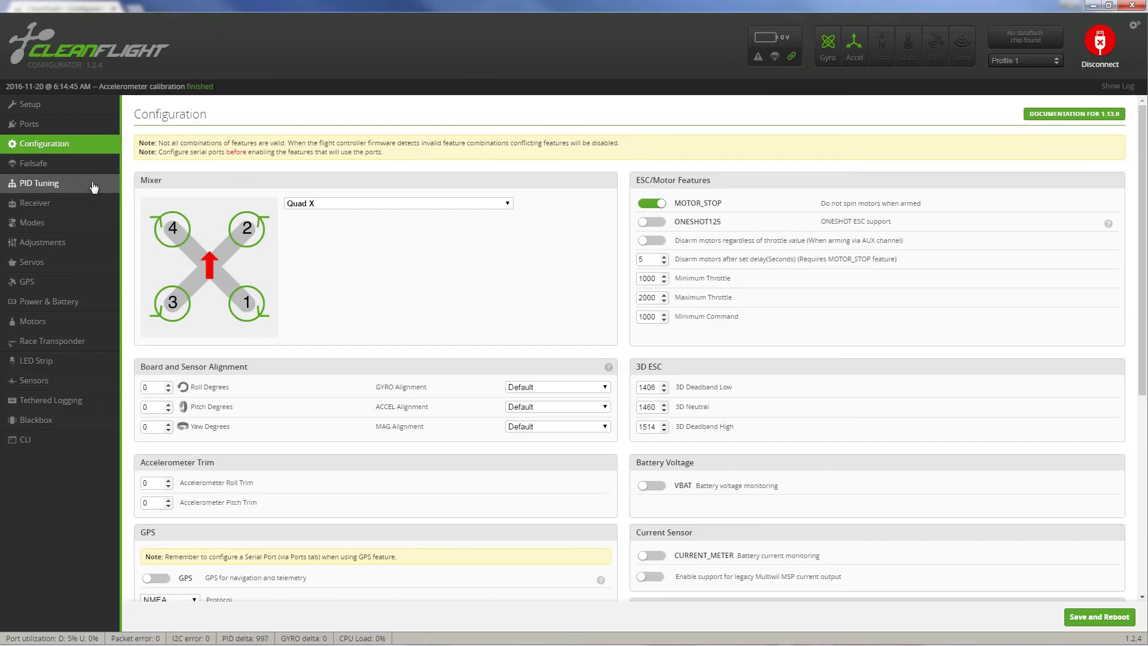
click(61, 165)
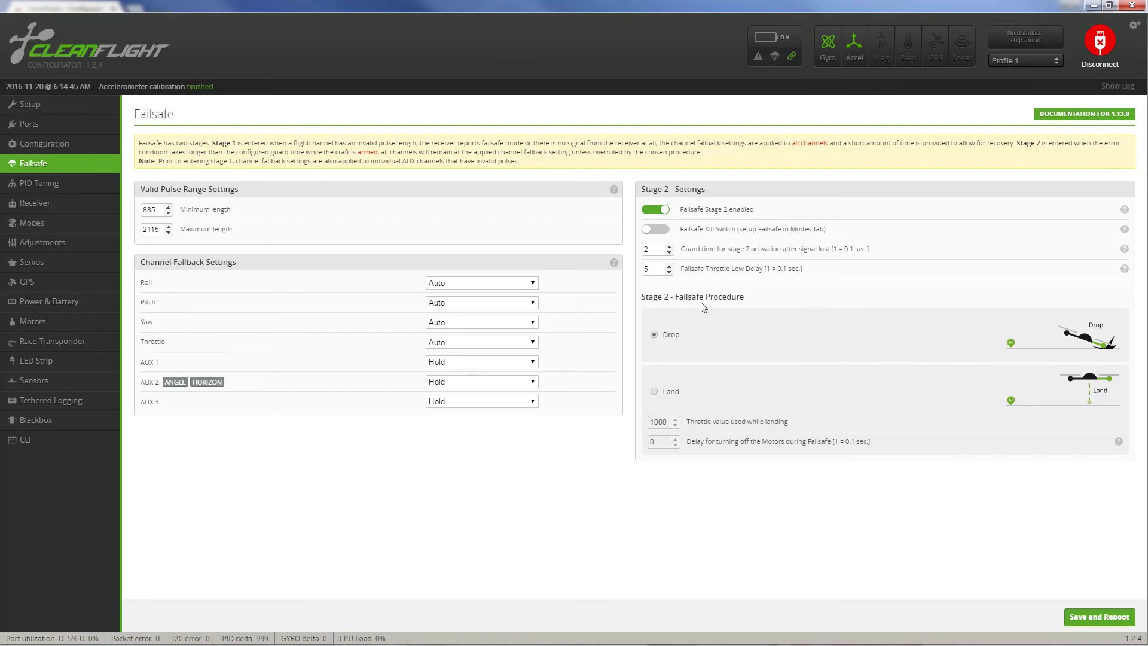
click(37, 185)
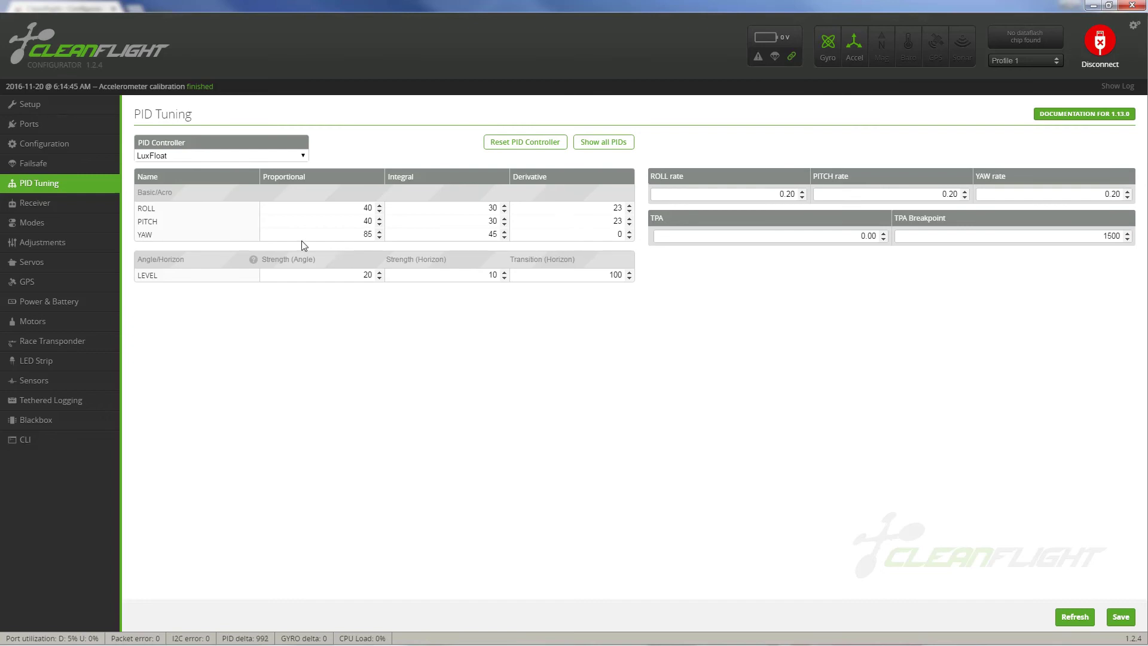
click(35, 203)
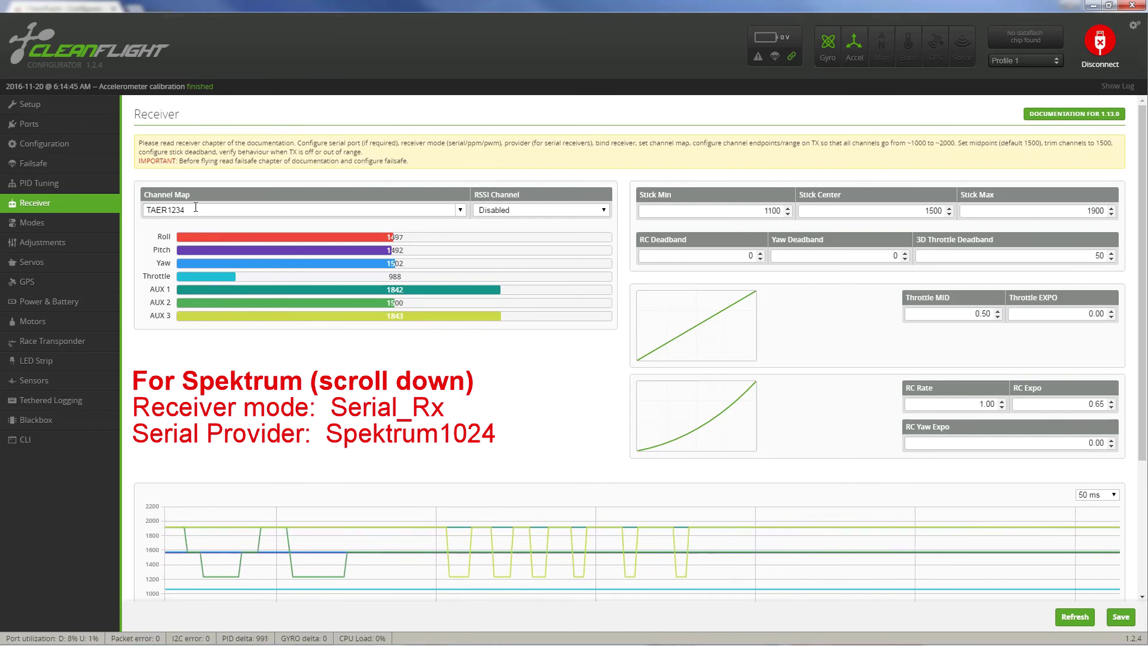
- Add one activation range each for the ANGLE and HORIZON flight modes and assign both to AUX 2
click(29, 225)
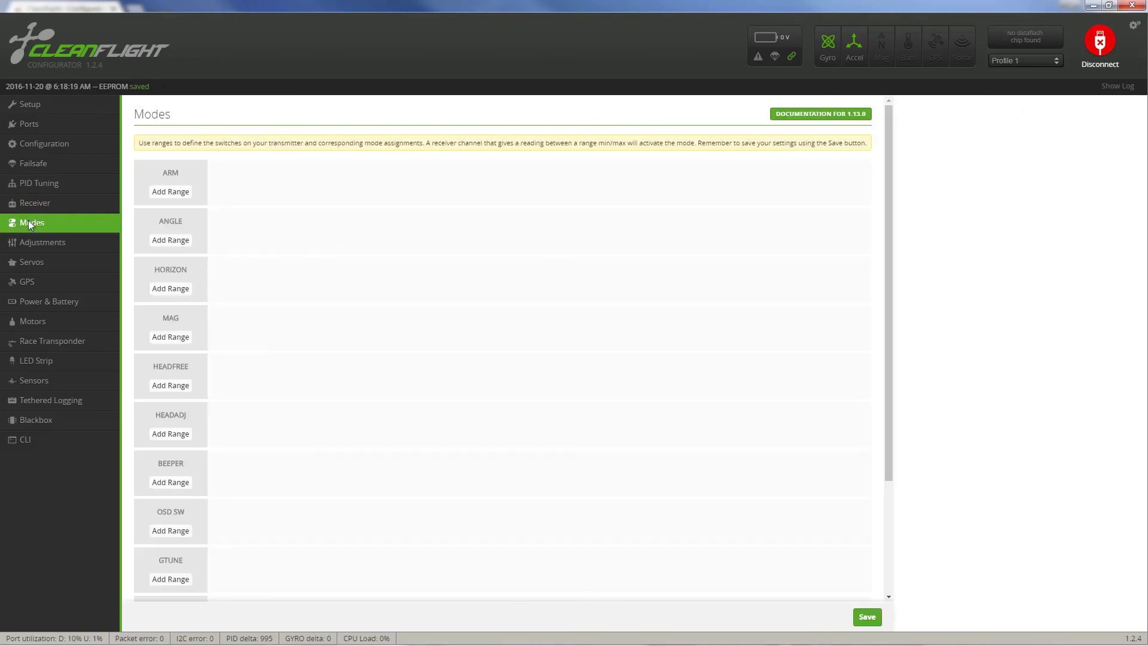
click(176, 241)
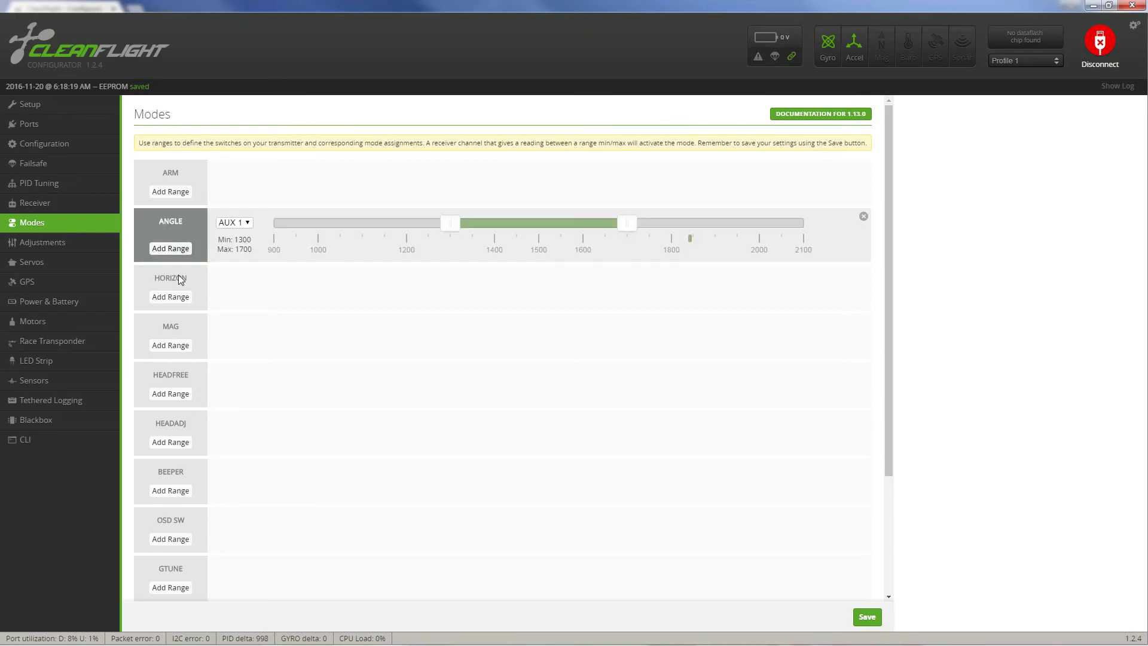
click(179, 297)
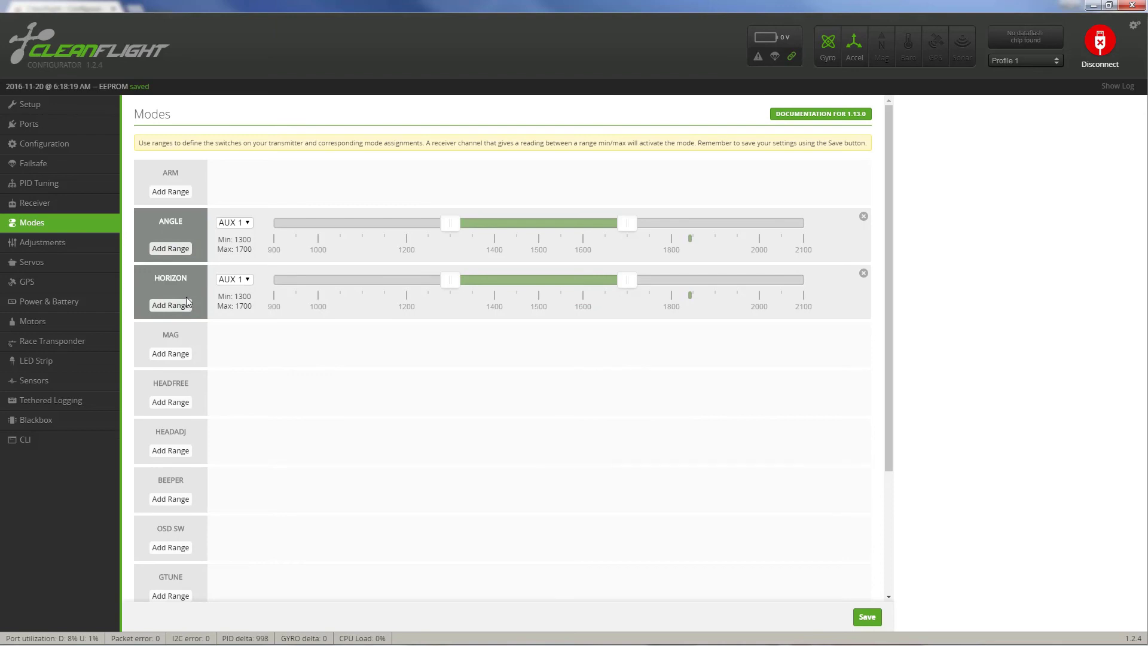
click(248, 224)
click(242, 247)
click(248, 282)
click(242, 301)
- Set the ANGLE mode's range to 900–1300 and save the mode settings
drag(451, 224, 272, 223)
drag(625, 225, 459, 230)
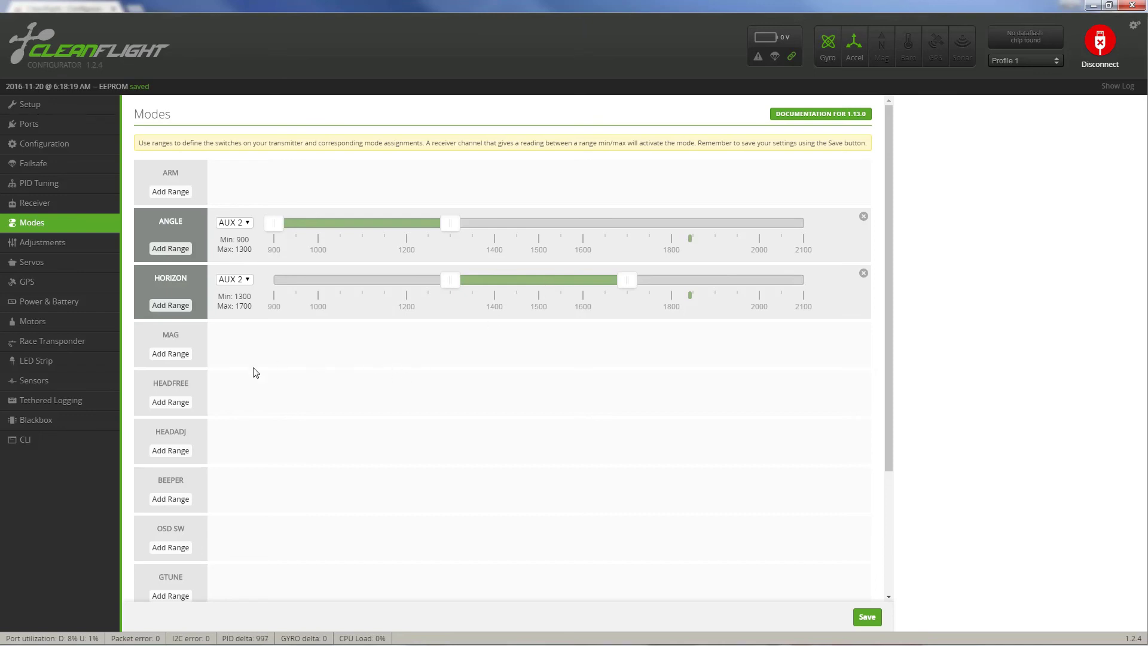
scroll(254, 372, down, 3)
click(868, 618)
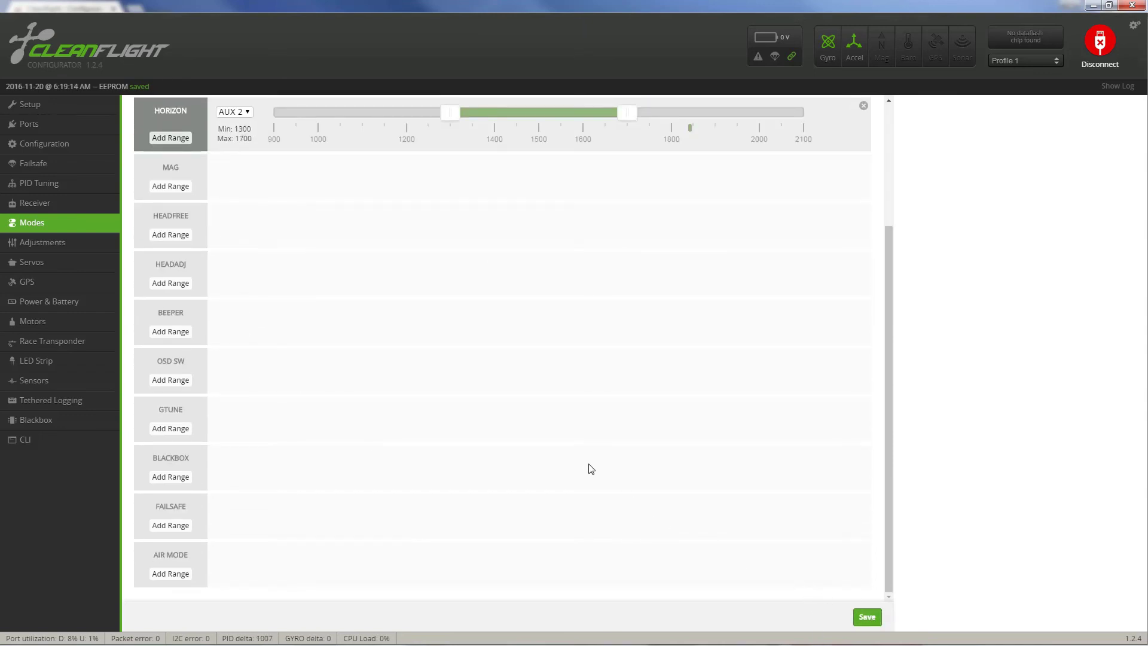
scroll(592, 468, up, 3)
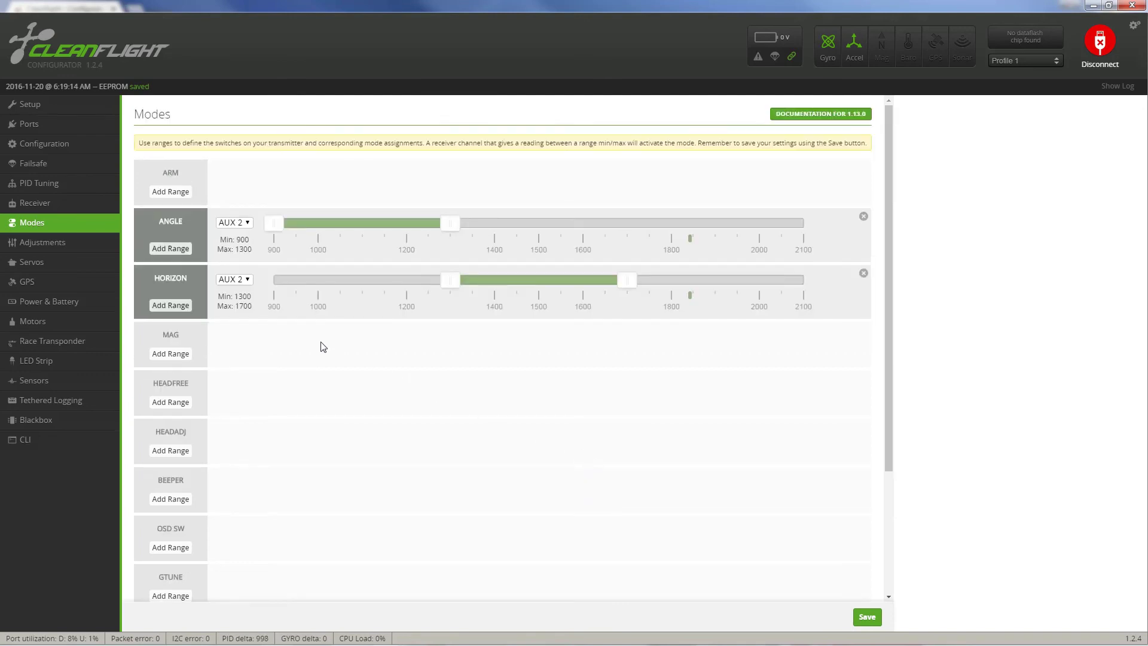
- Test the motors by enabling motor control, running all four together at 1056, returning them to 1000 and disabling motor control
click(54, 242)
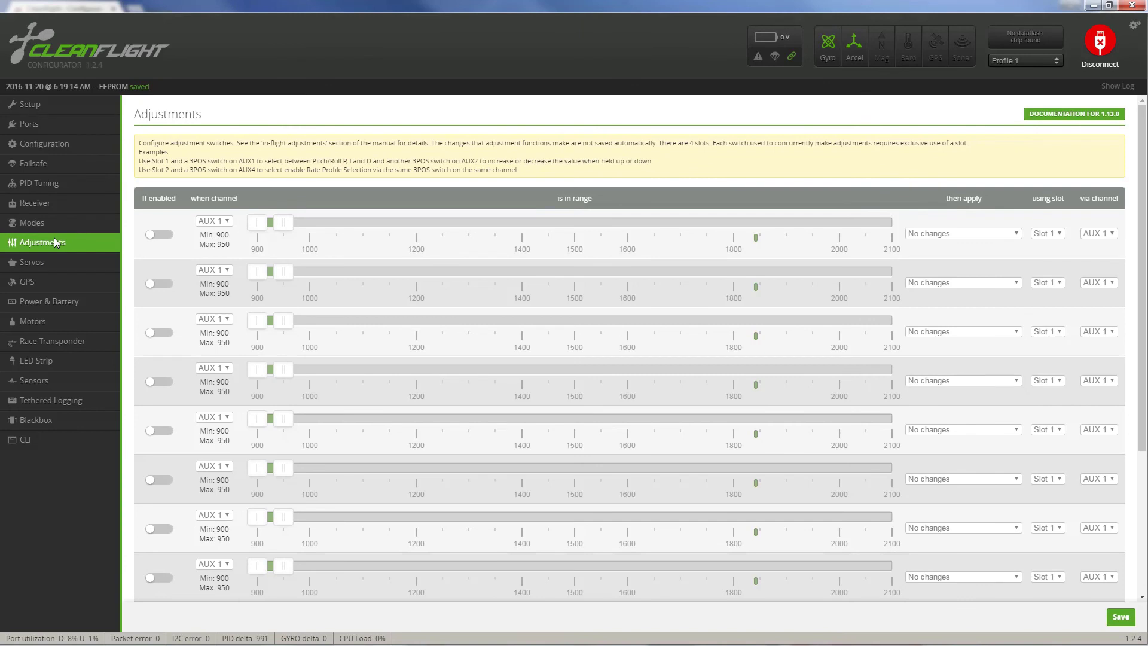
click(34, 321)
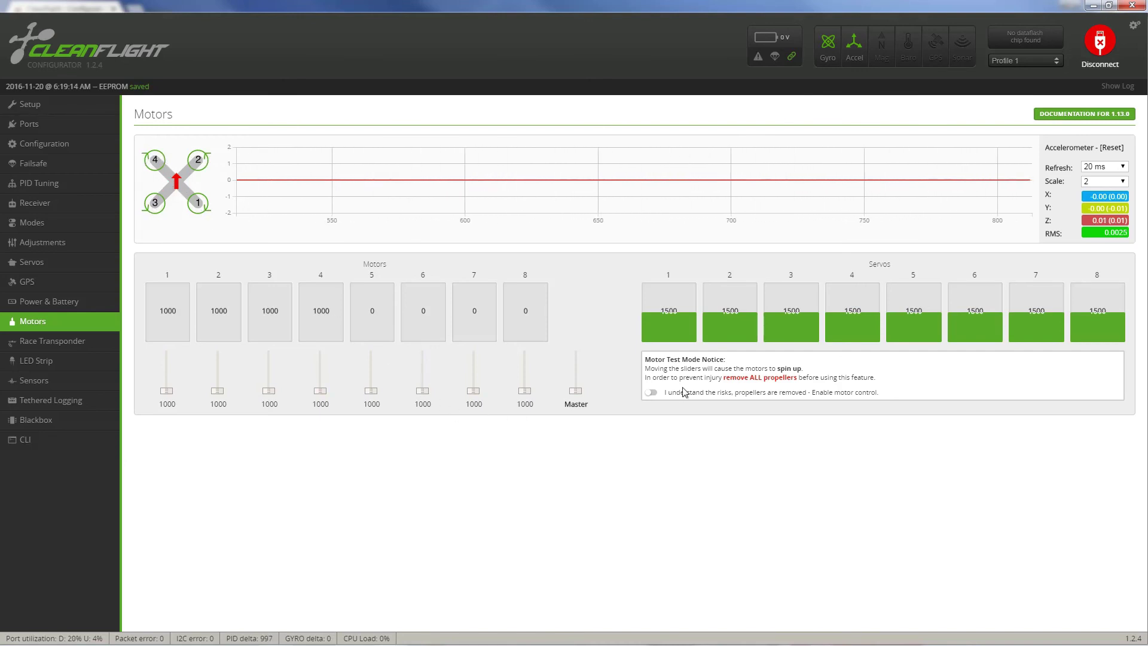
click(651, 393)
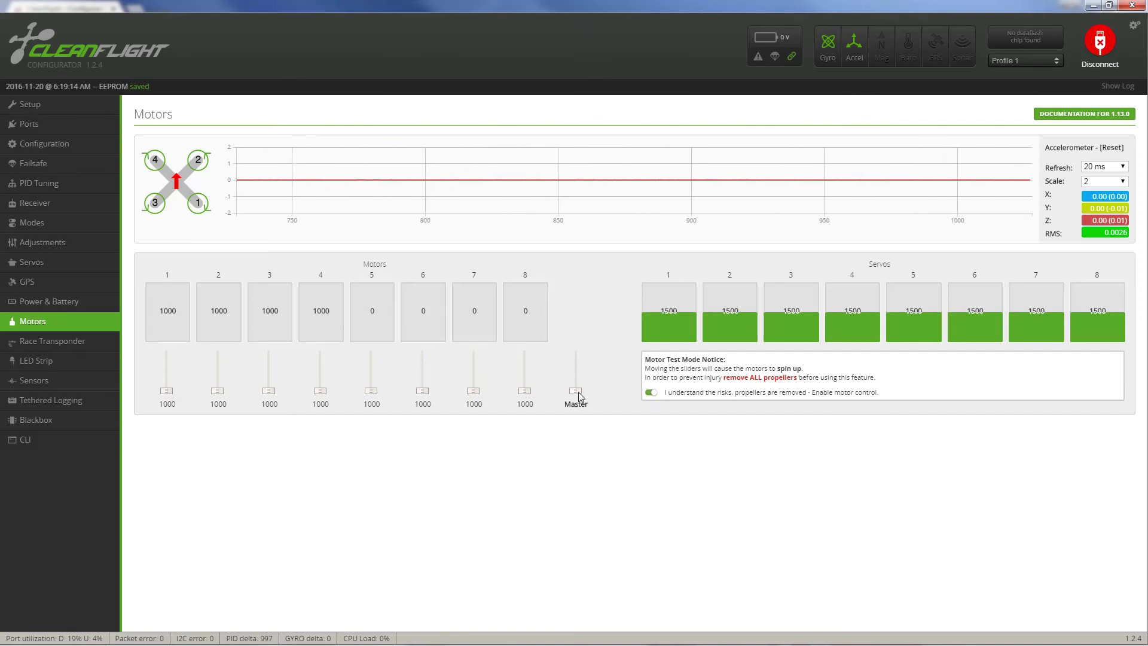
drag(579, 396, 577, 389)
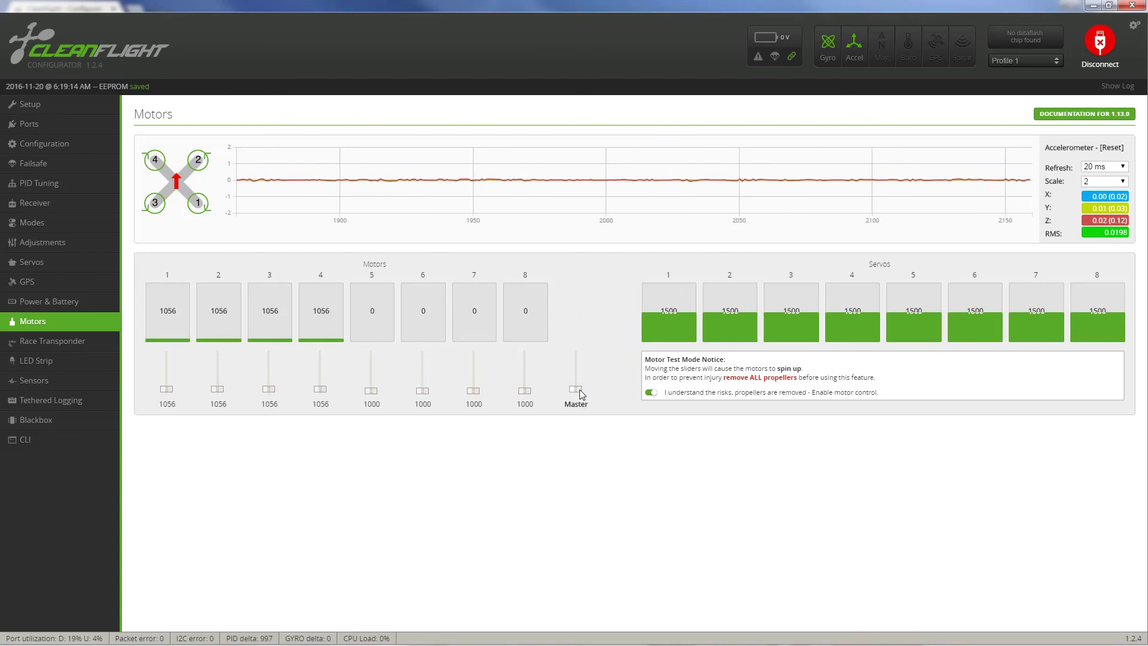
drag(579, 389, 578, 392)
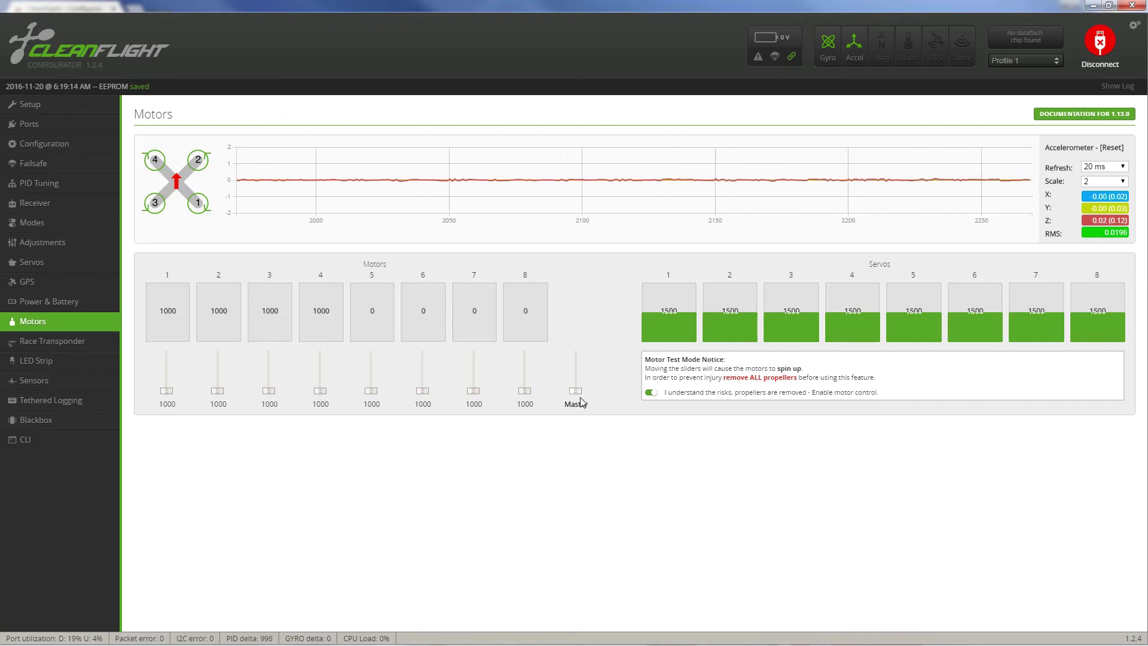
click(649, 393)
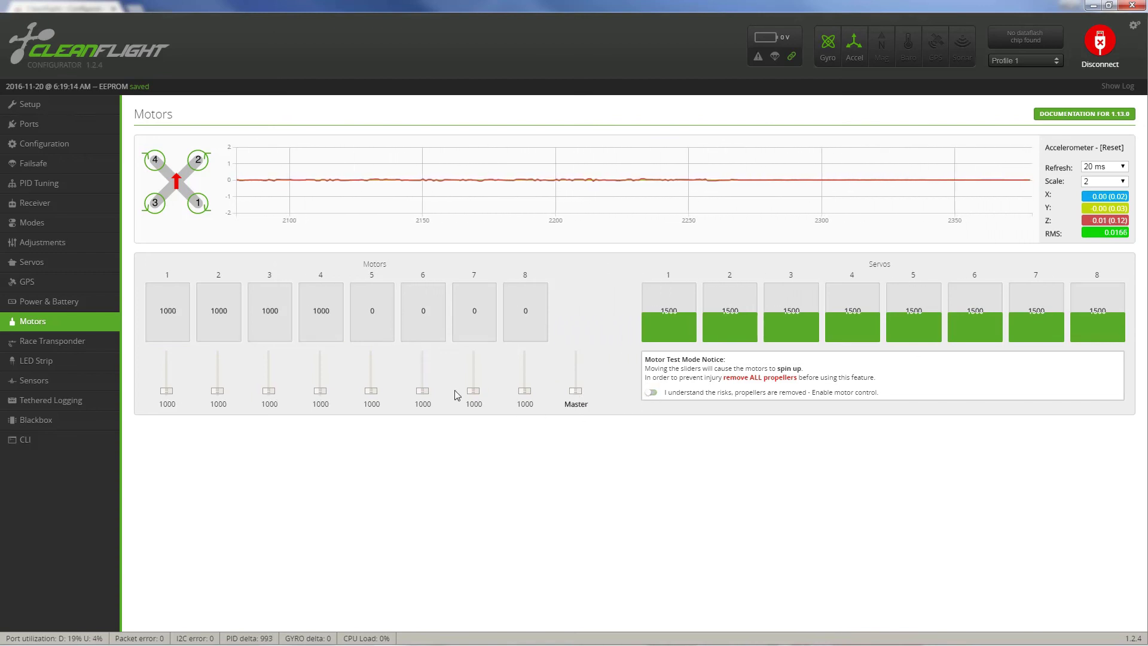